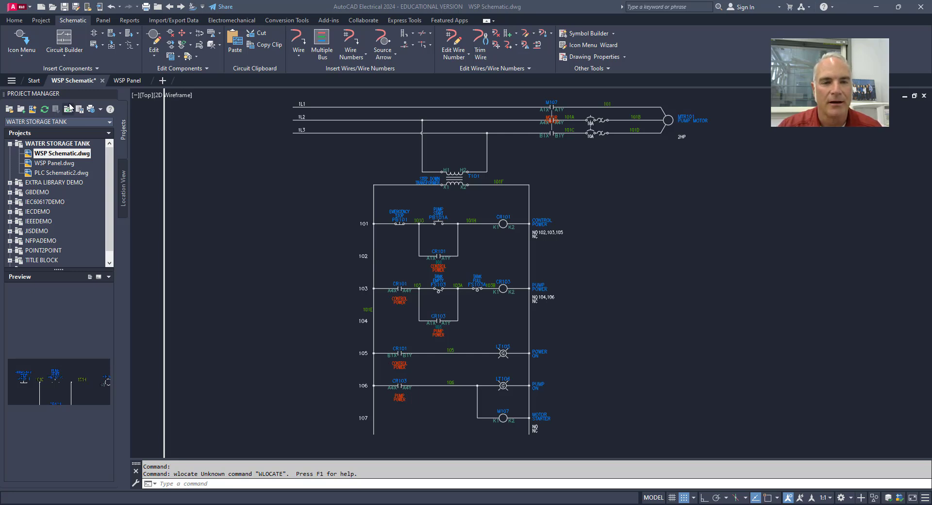
- Compare the PB101 emergency stop pushbutton in the WSP Panel drawing with its symbol in the WSP Schematic drawing
left_click(124, 80)
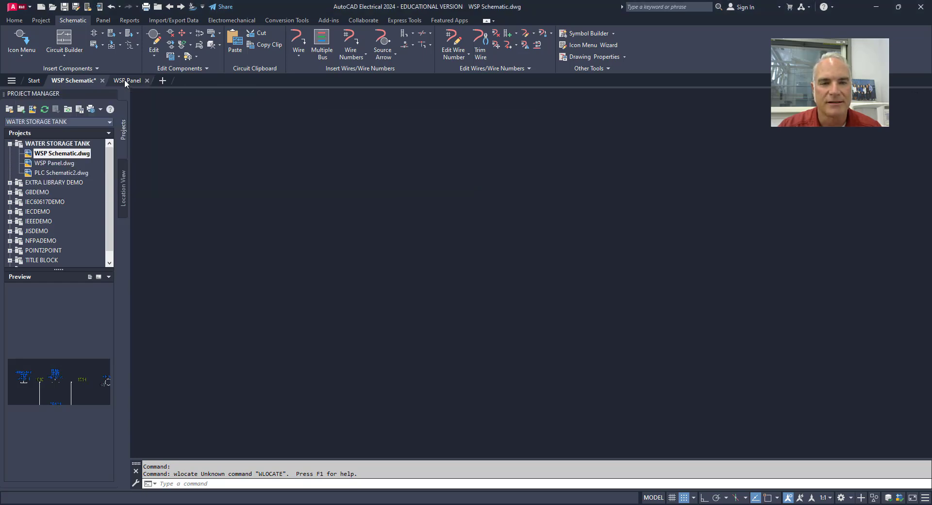
scroll(305, 237, "down", 5)
middle_click_drag(371, 257, 350, 220)
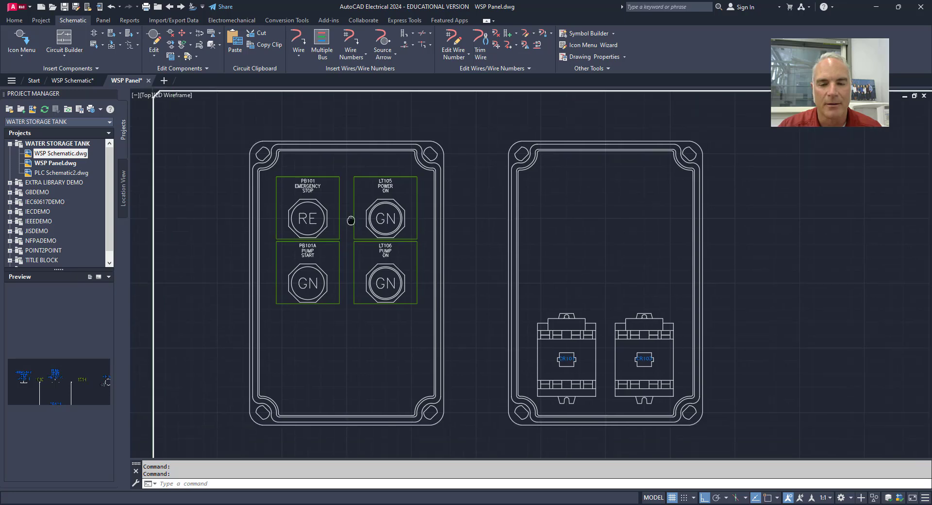
scroll(310, 208, "up", 5)
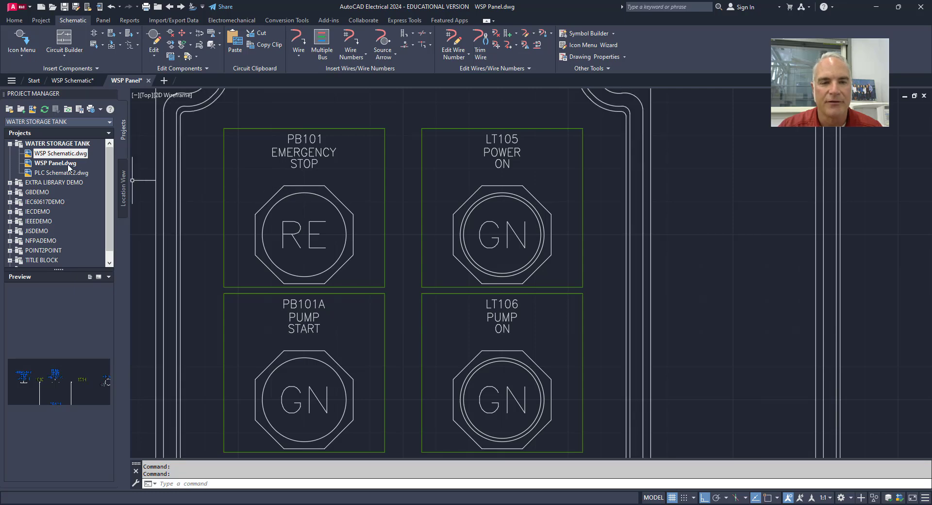
left_click(63, 81)
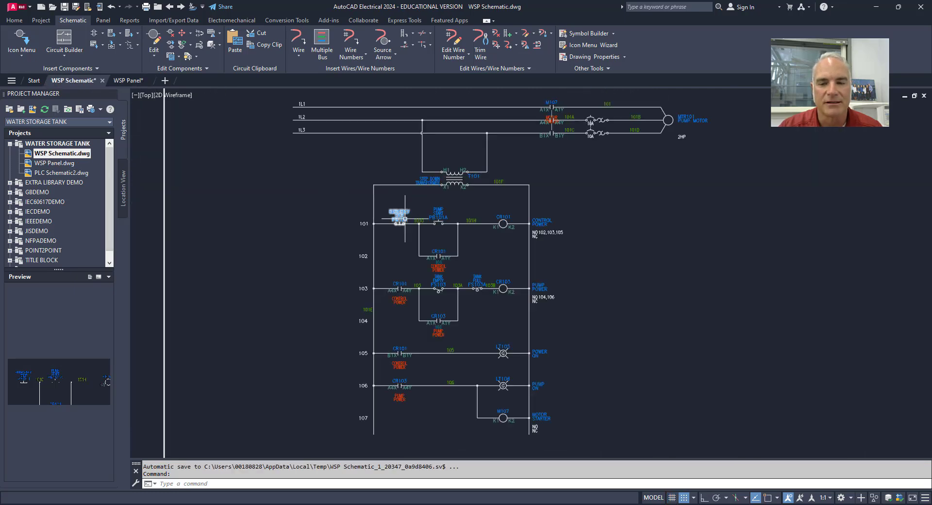
scroll(396, 193, "up", 5)
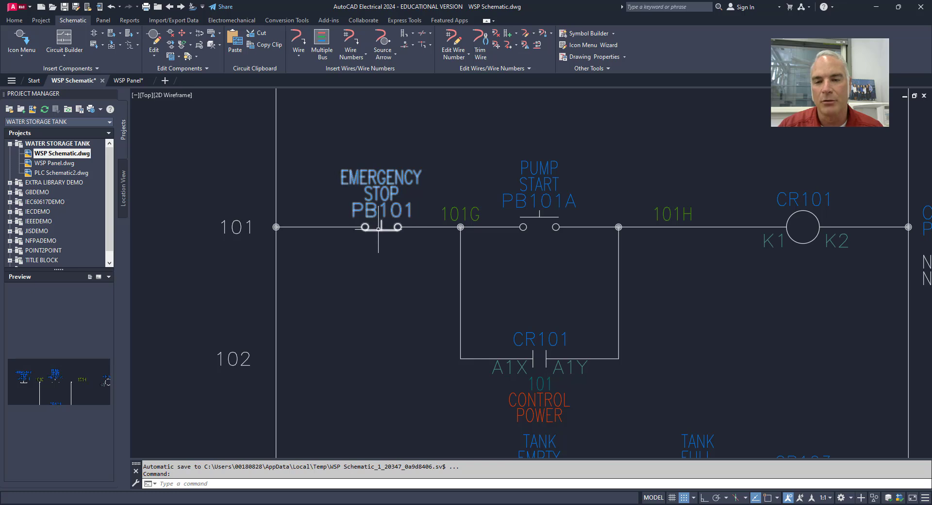
mouse_move(380, 230)
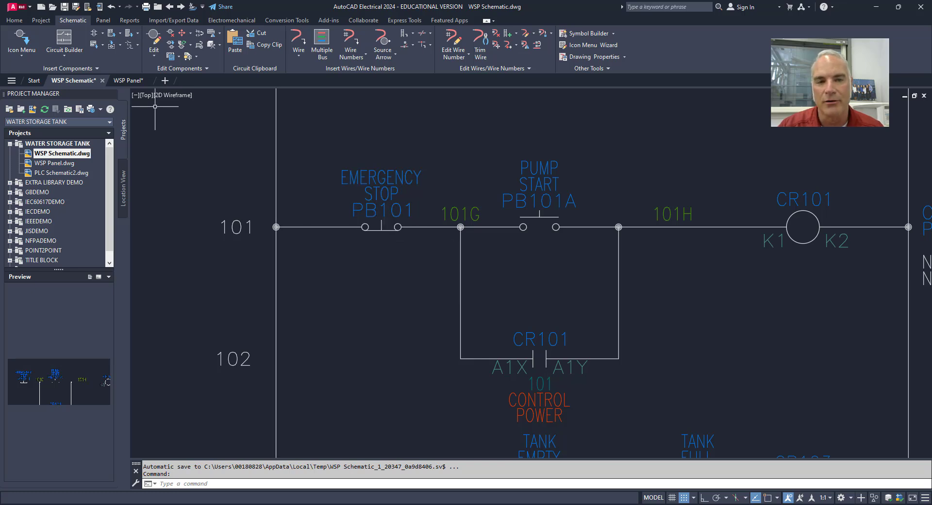
left_click(132, 85)
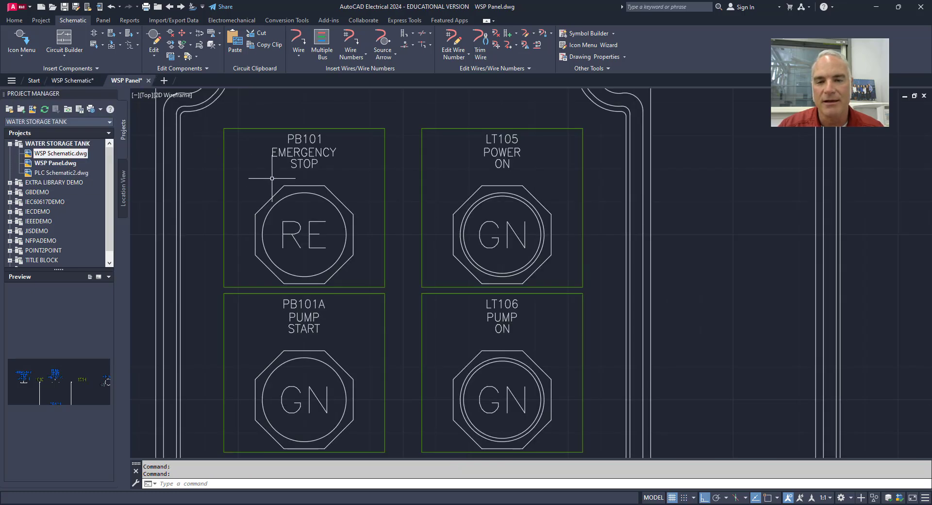
mouse_move(304, 193)
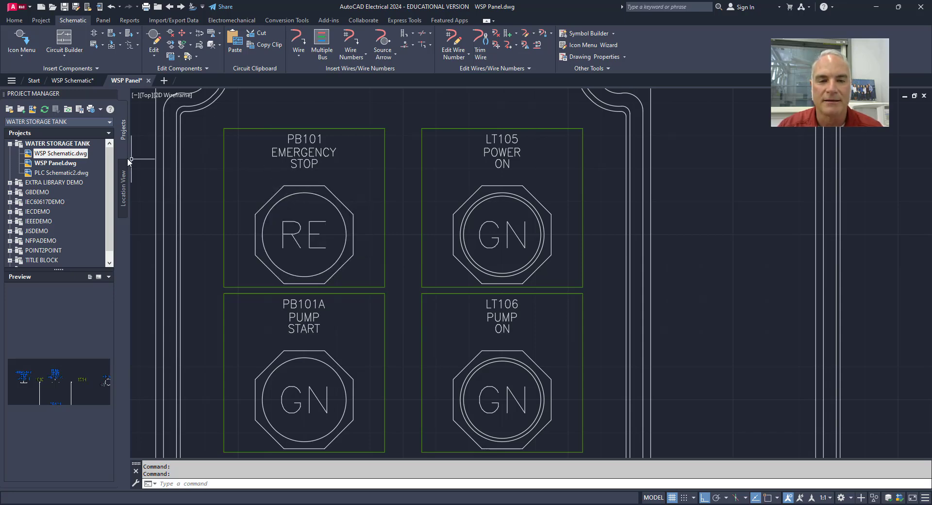
- Edit the PB101 emergency stop symbol in the WSP Schematic drawing, setting its first description line to MOTOR
left_click(73, 81)
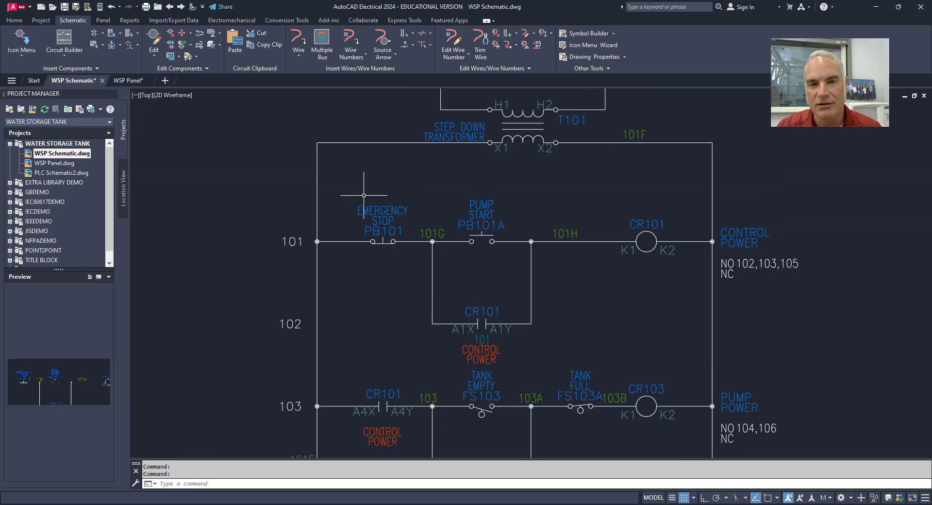
scroll(381, 241, "up", 3)
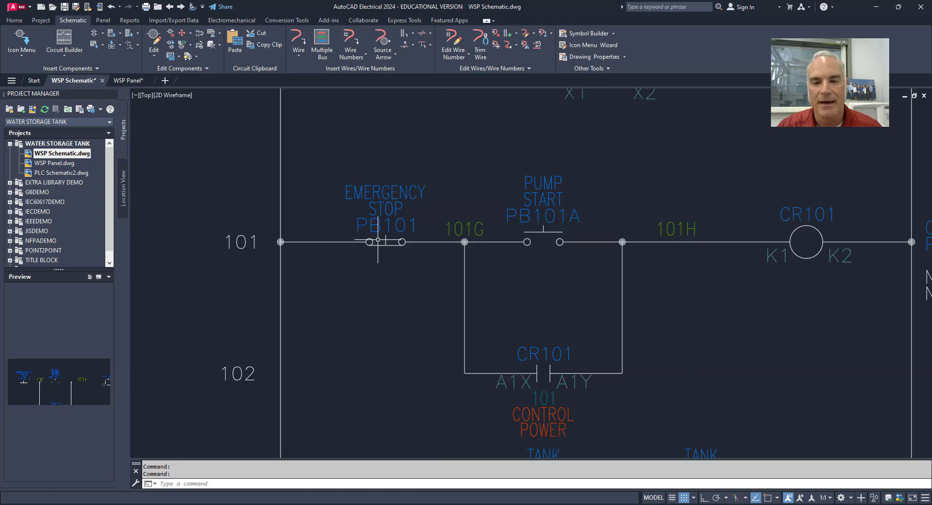
scroll(332, 260, "up", 1)
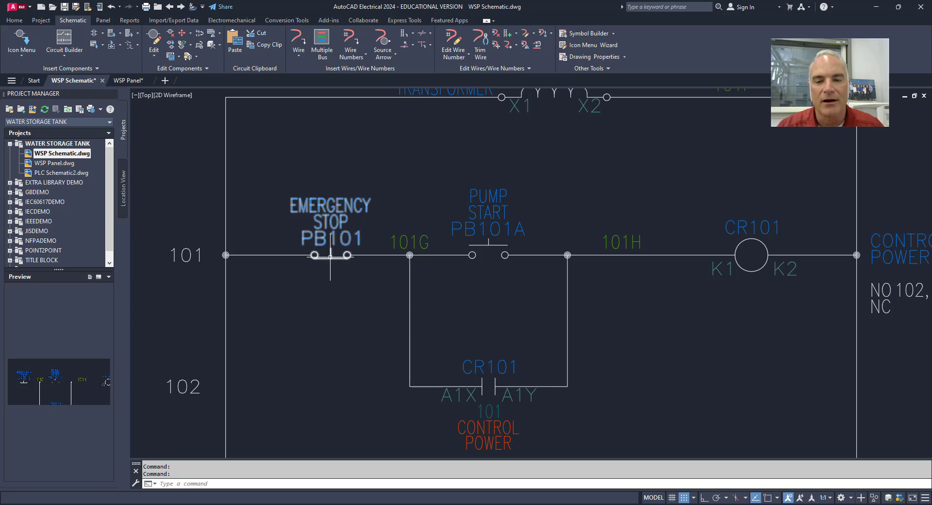
right_click(330, 256)
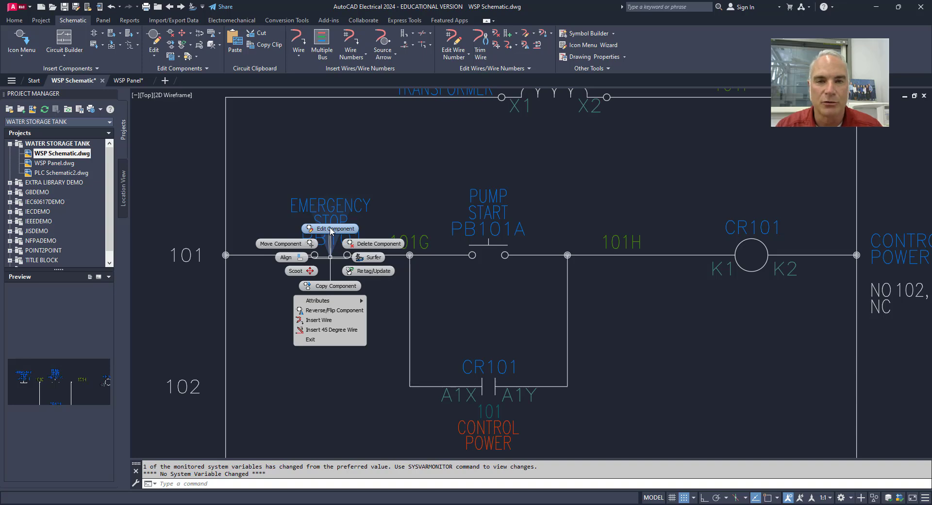
left_click(331, 229)
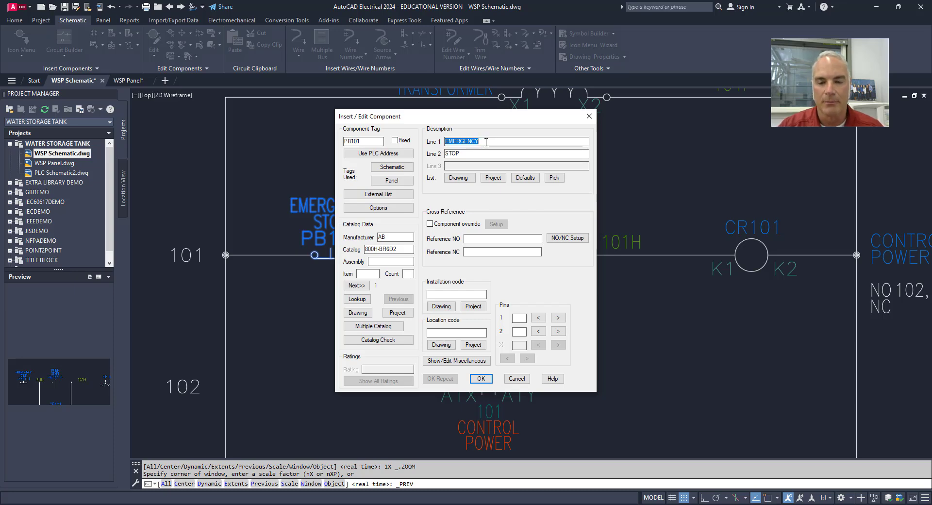
key("BackSpace")
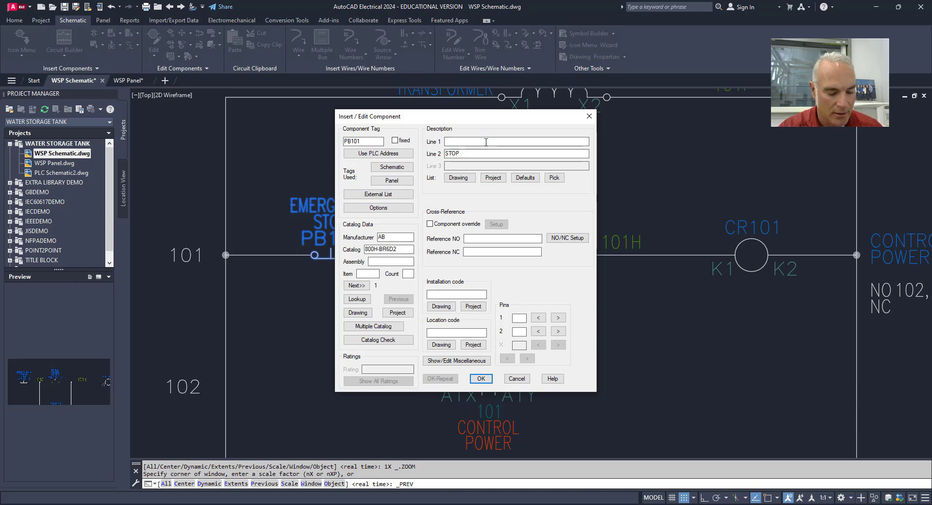
type("MOT")
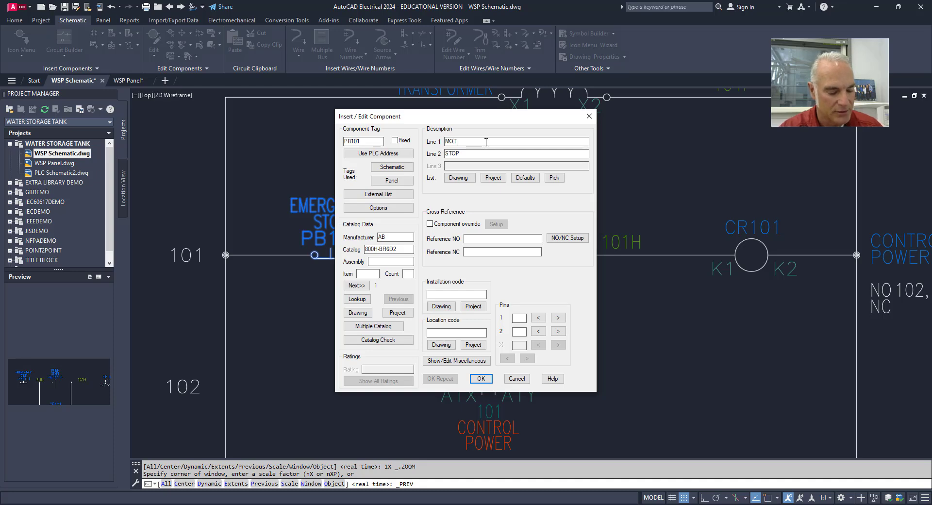
type("AR")
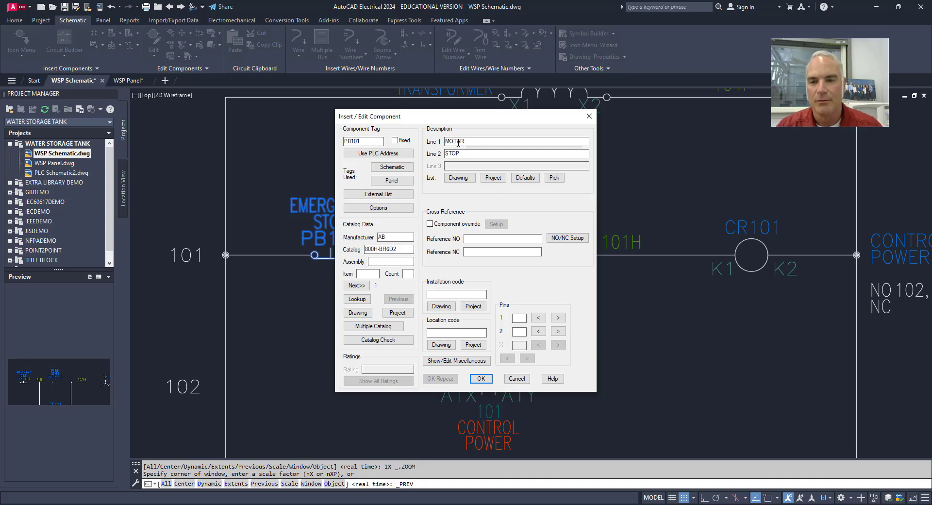
key("BackSpace")
key("BackSpace")
key("BackSpace")
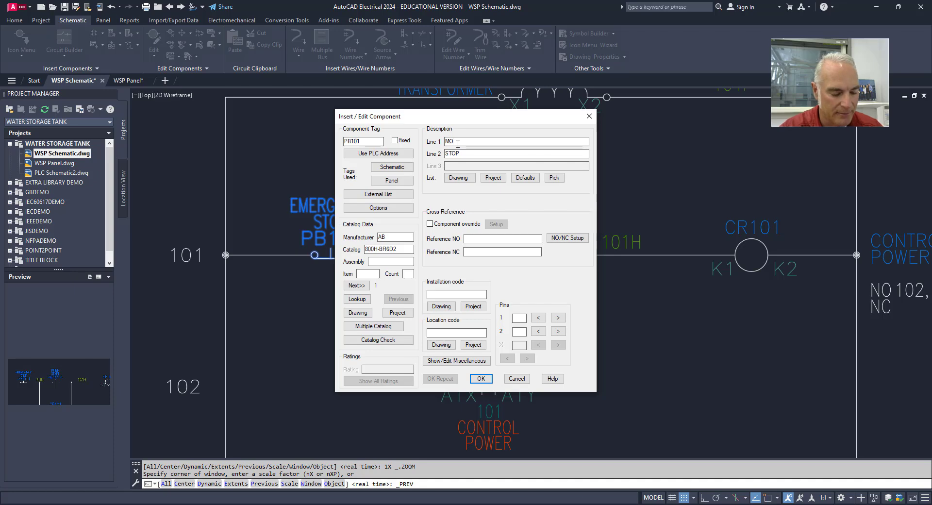
type("OR")
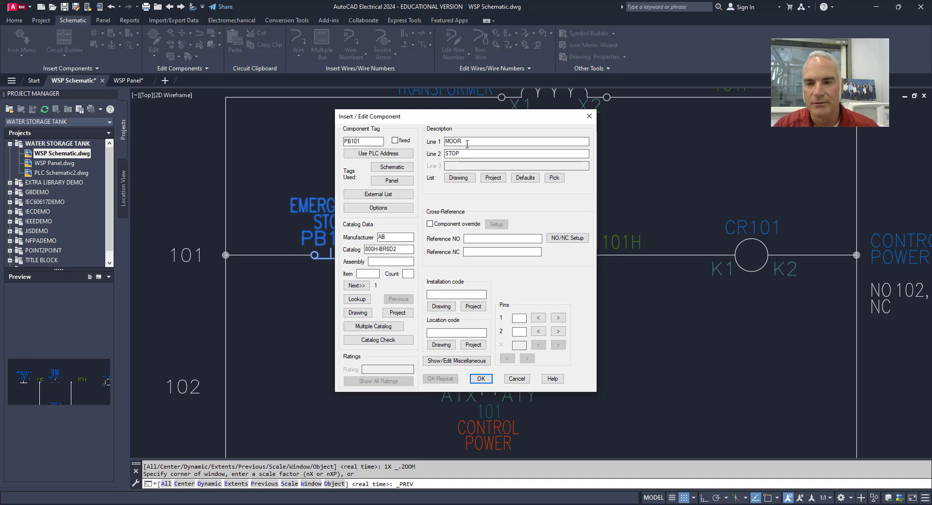
key("BackSpace")
key("BackSpace")
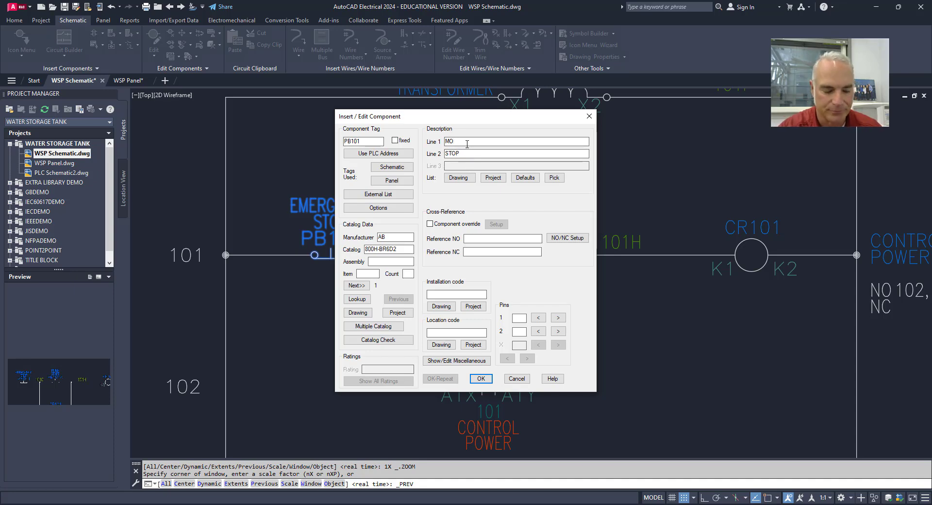
type("TOR")
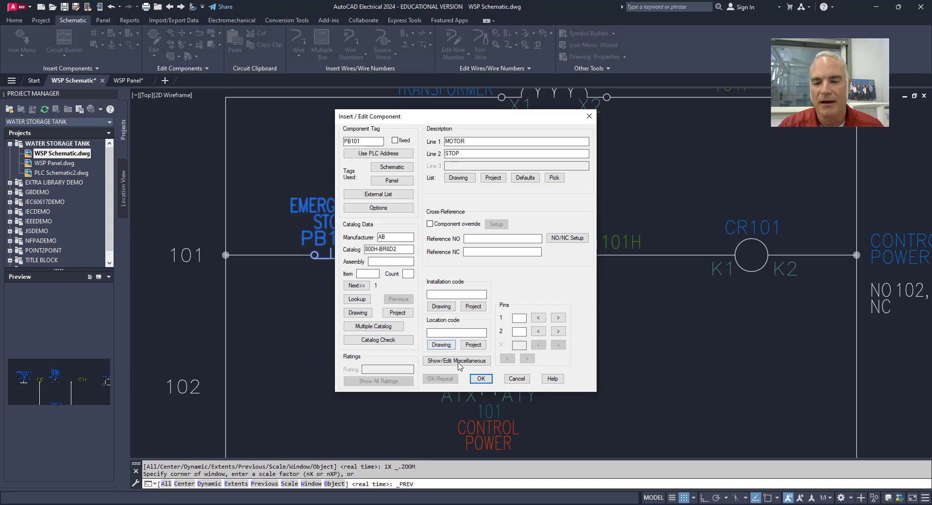
- Apply the PB101 edit, batch-update the related panel components in the other project drawing, and allow the schematic to be saved
left_click(476, 379)
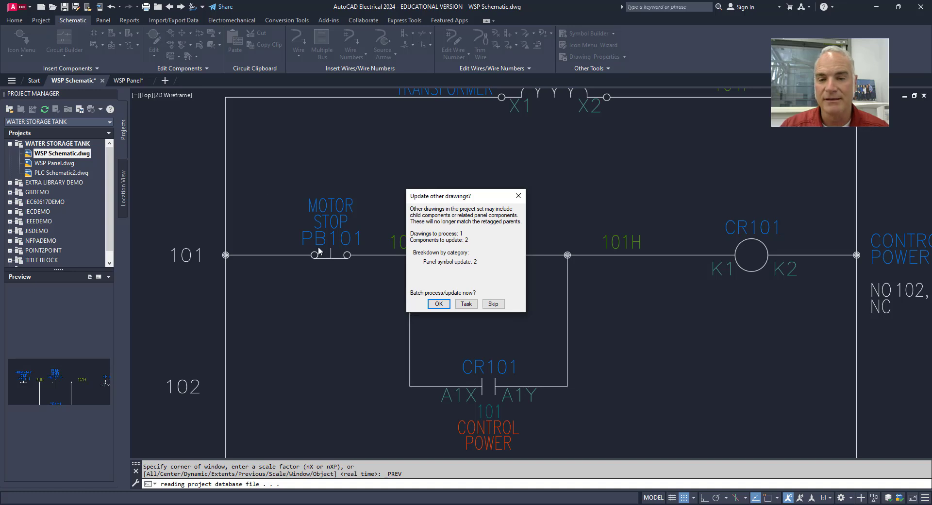
left_click(438, 305)
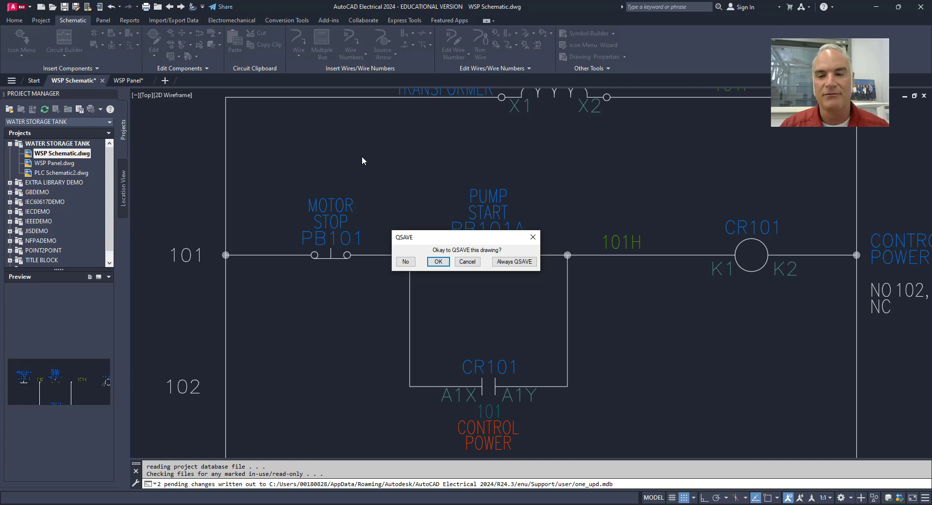
left_click(439, 261)
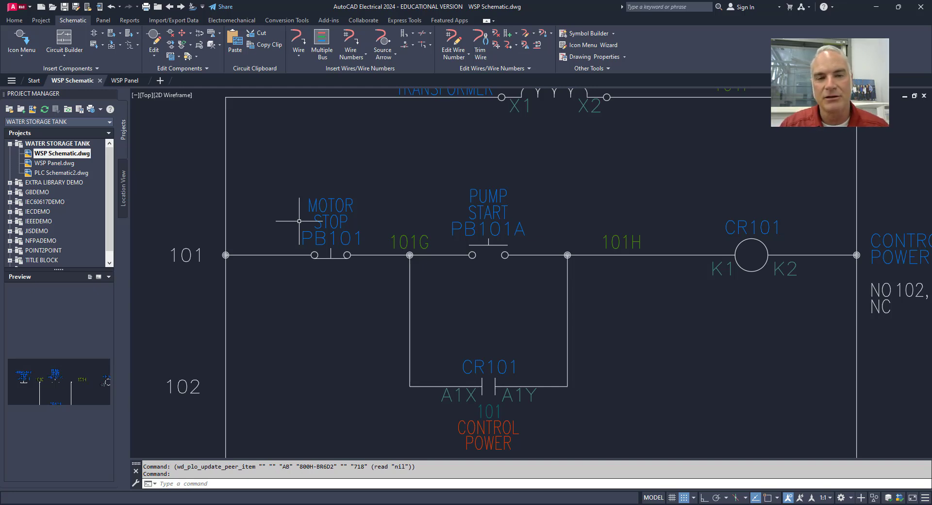
- Edit the PB101 pushbutton footprint in the WSP Panel drawing, setting its first description line to "emergency"
left_click(129, 81)
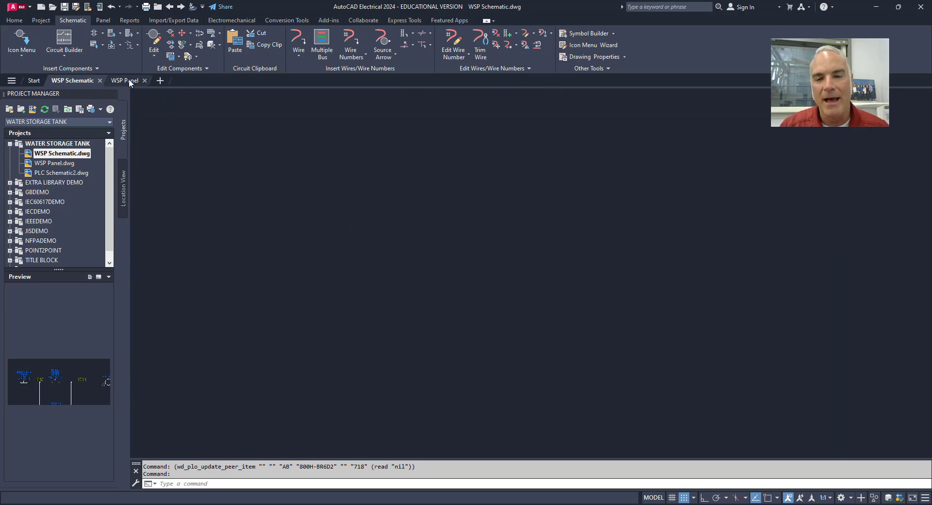
scroll(340, 146, "up", 5)
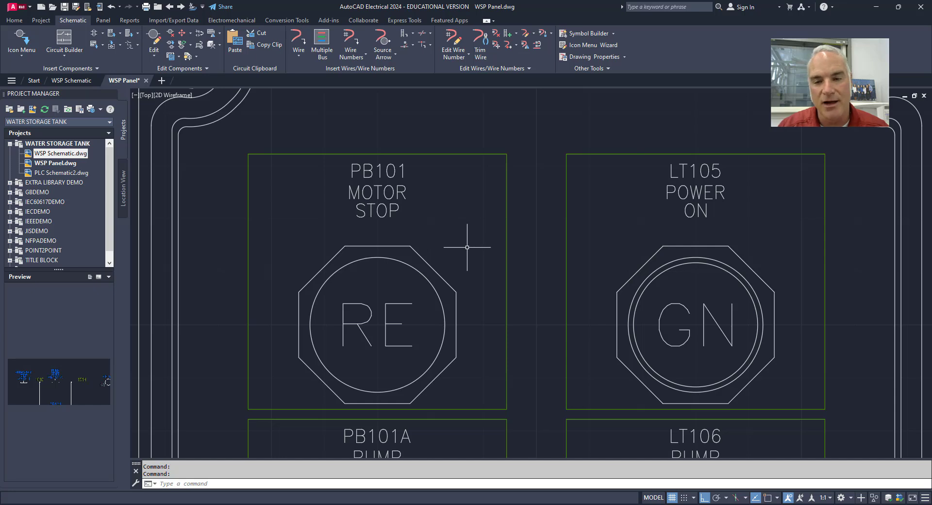
middle_click_drag(395, 227, 369, 226)
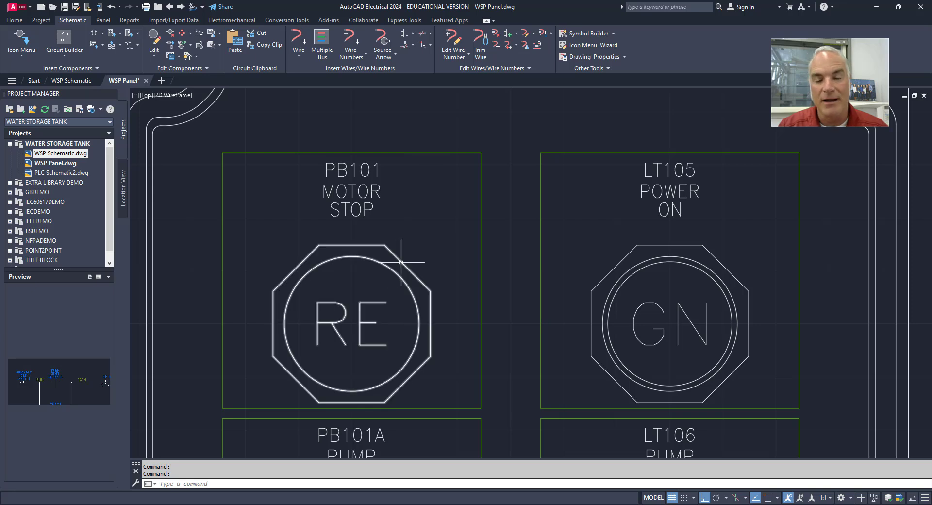
mouse_move(402, 261)
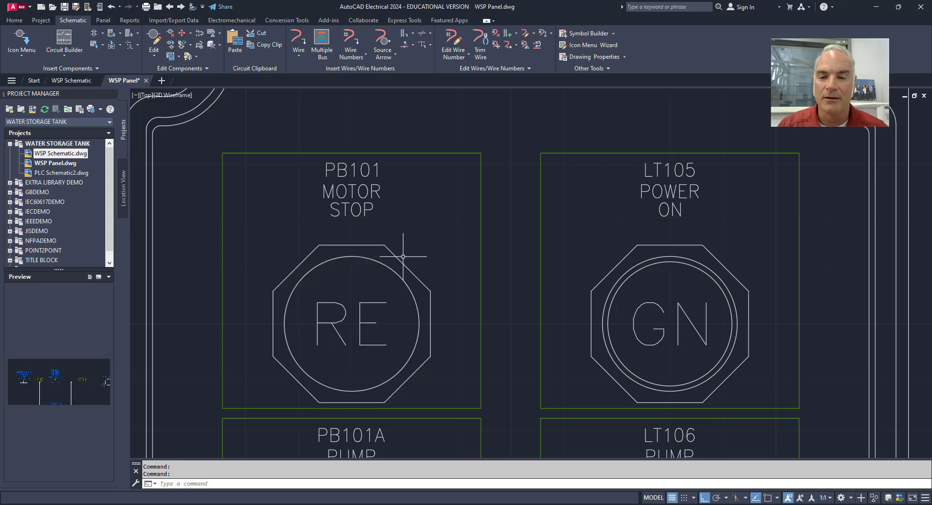
right_click(401, 262)
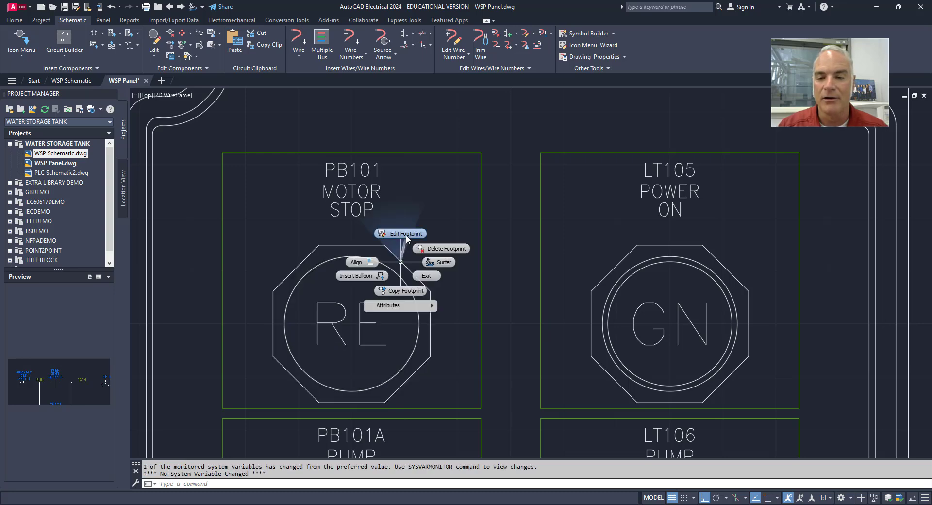
left_click(406, 234)
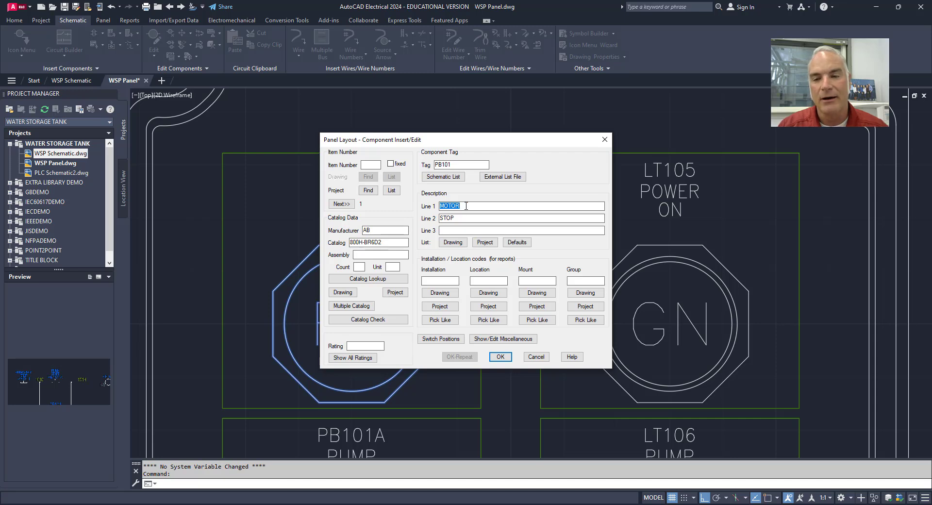
key("BackSpace")
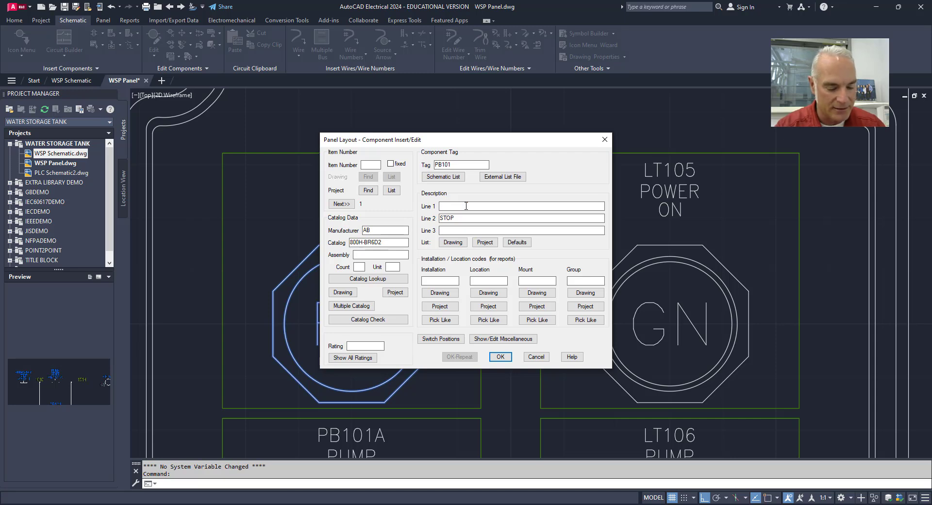
type("emerg")
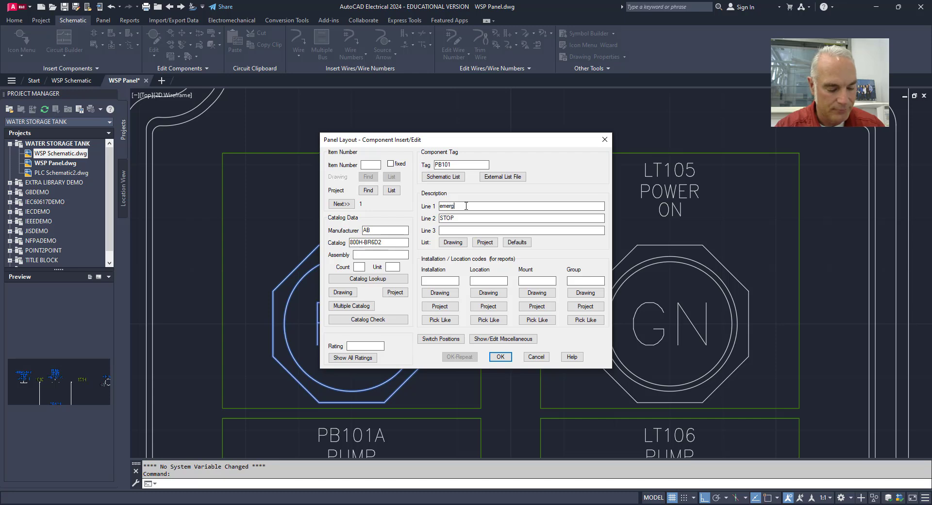
type("ency")
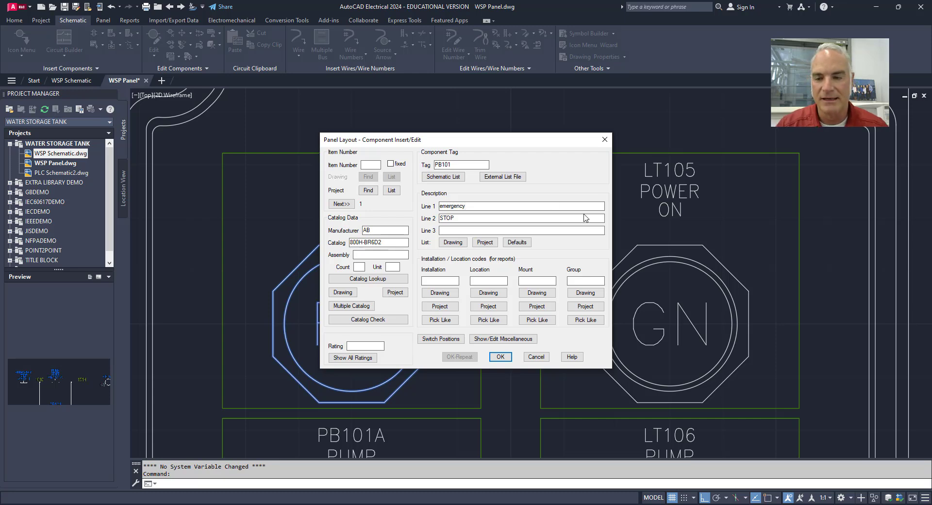
- Apply the PB101 footprint edit, update its nameplate description to match, batch-update the related schematic symbol, and allow the panel drawing to be saved
left_click(500, 356)
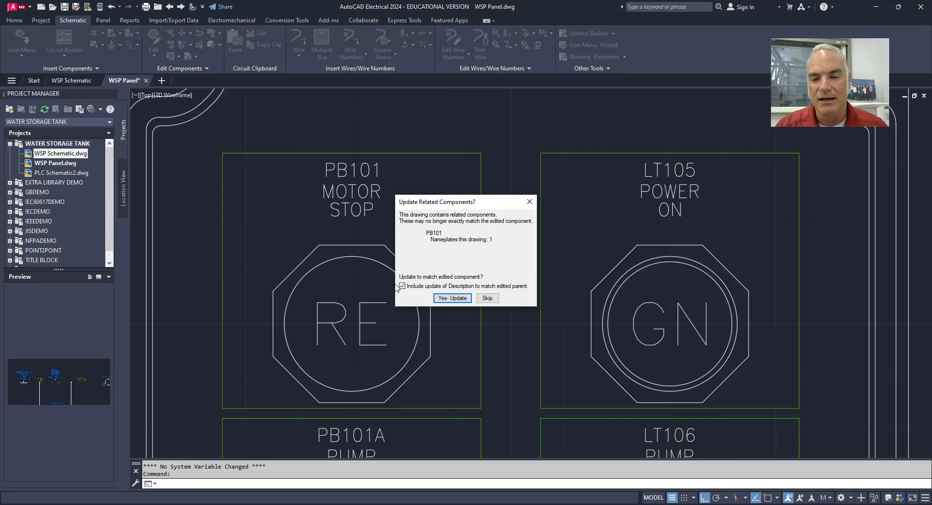
left_click(448, 298)
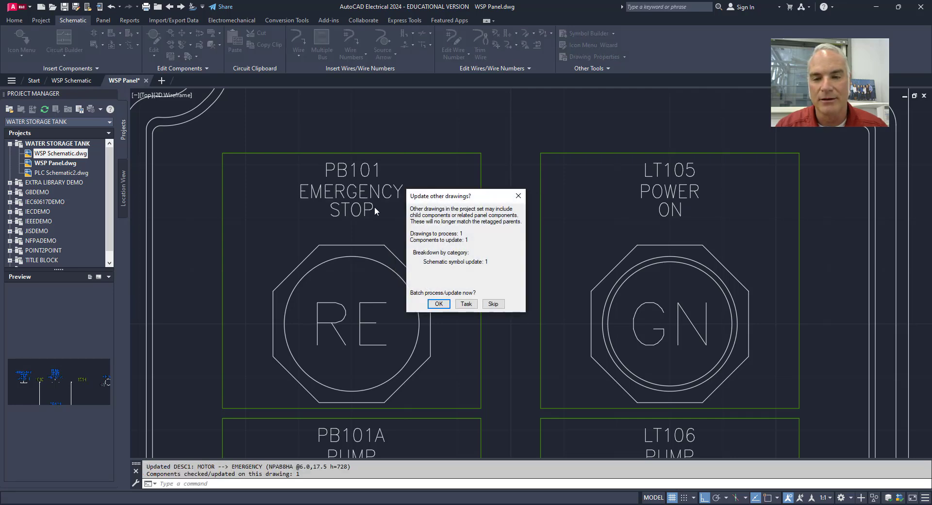
left_click(437, 304)
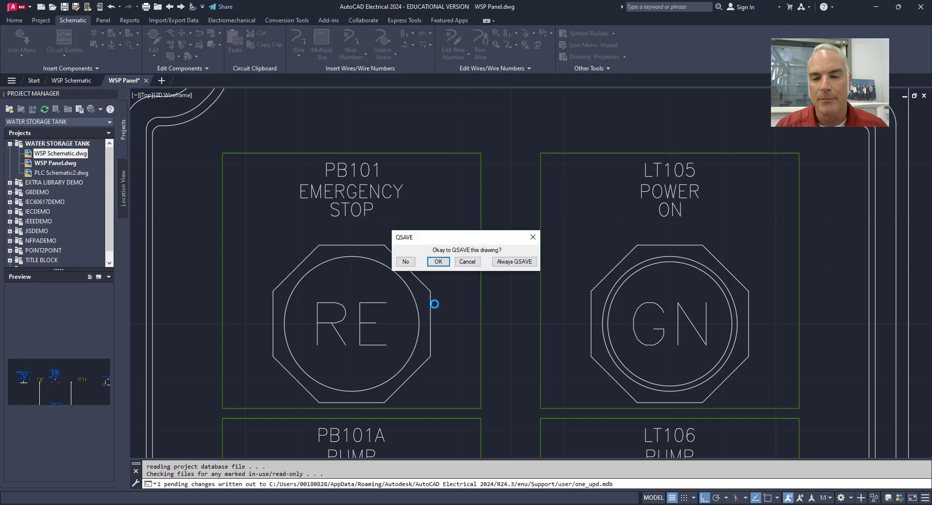
left_click(438, 262)
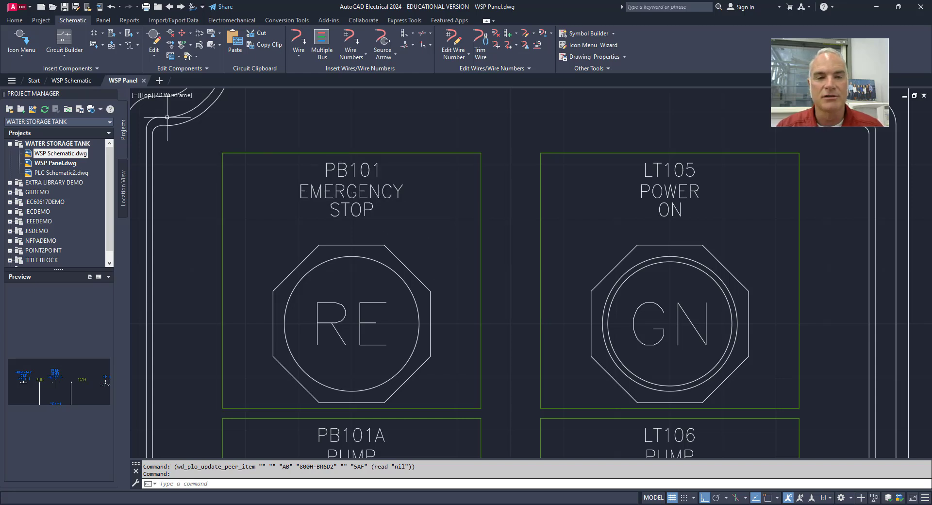
- Edit the PB101 emergency stop symbol in the WSP Schematic drawing, choosing the AB 800H-BR6H pushbutton from the catalog lookup
left_click(77, 80)
scroll(410, 199, "up", 8)
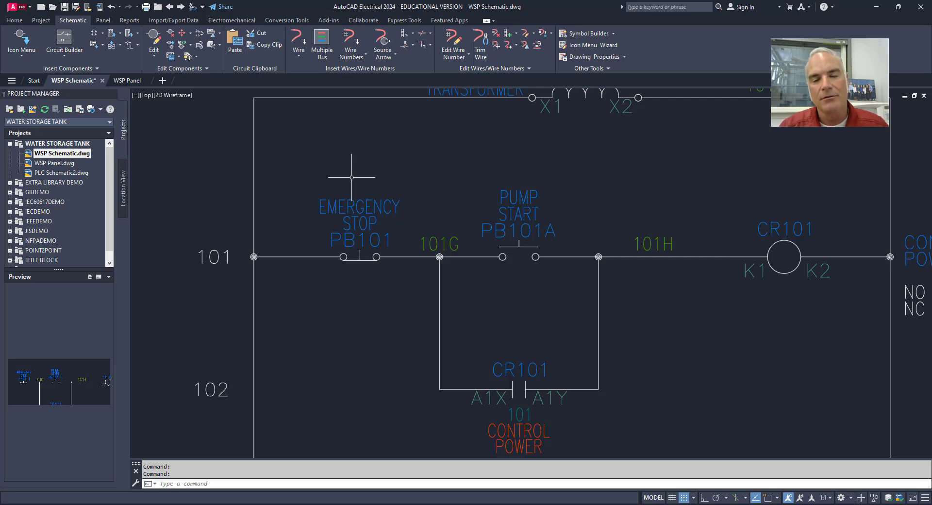
right_click(352, 204)
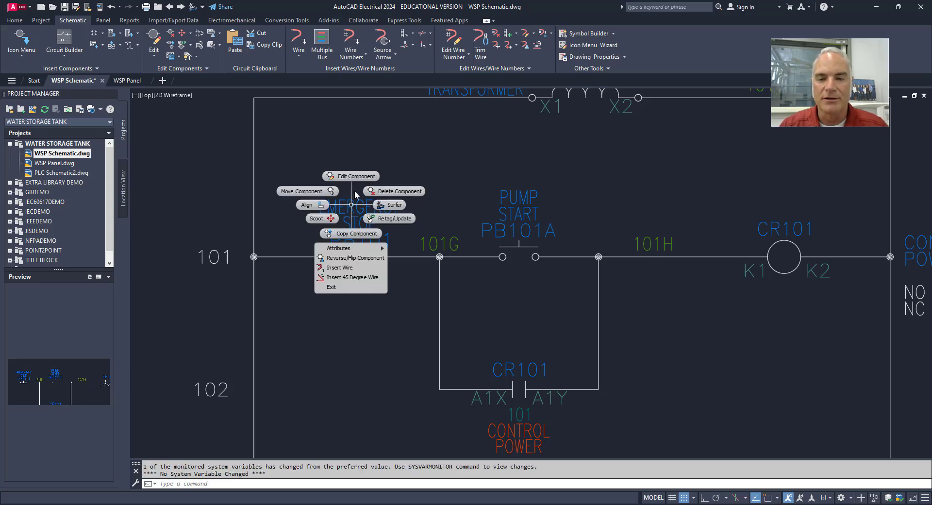
left_click(357, 177)
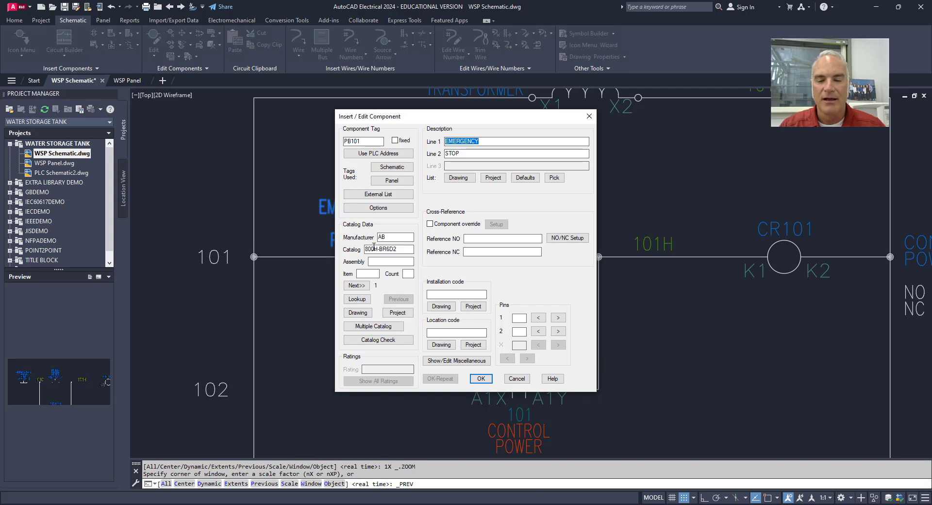
left_click(359, 300)
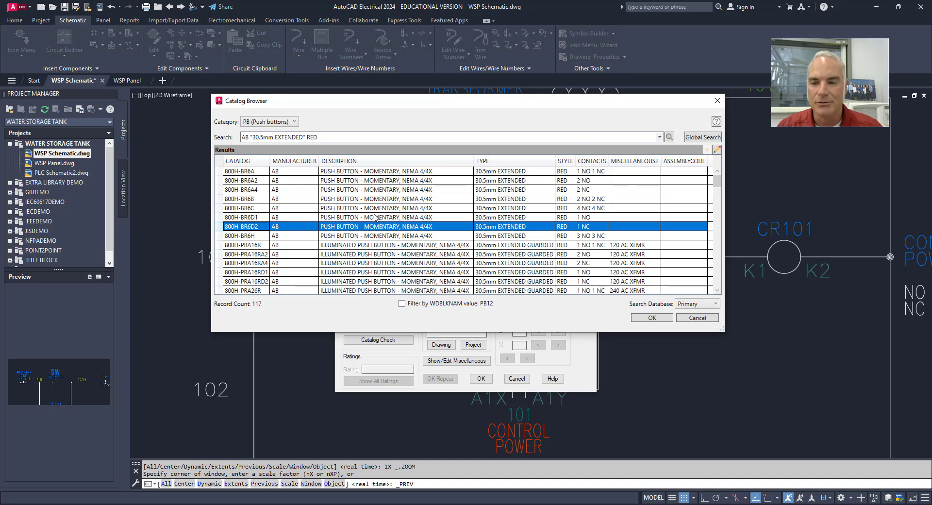
left_click(427, 236)
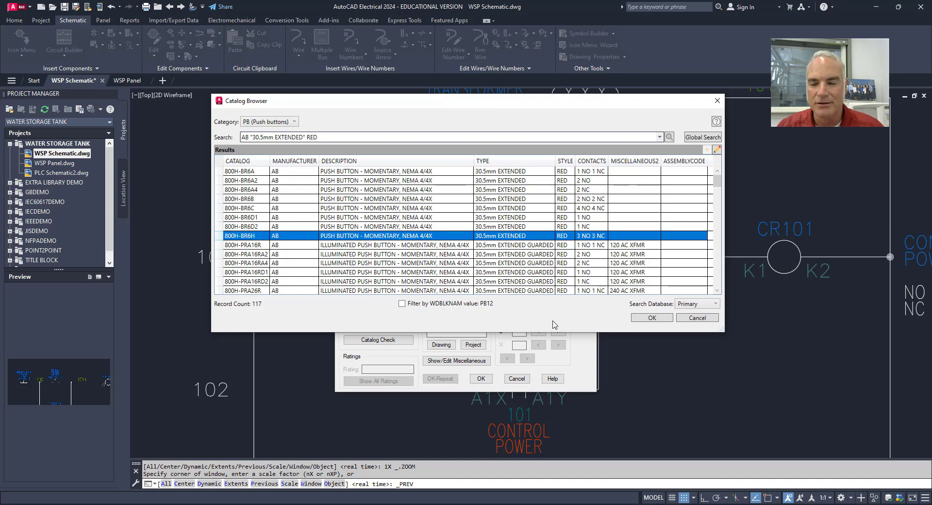
left_click(653, 317)
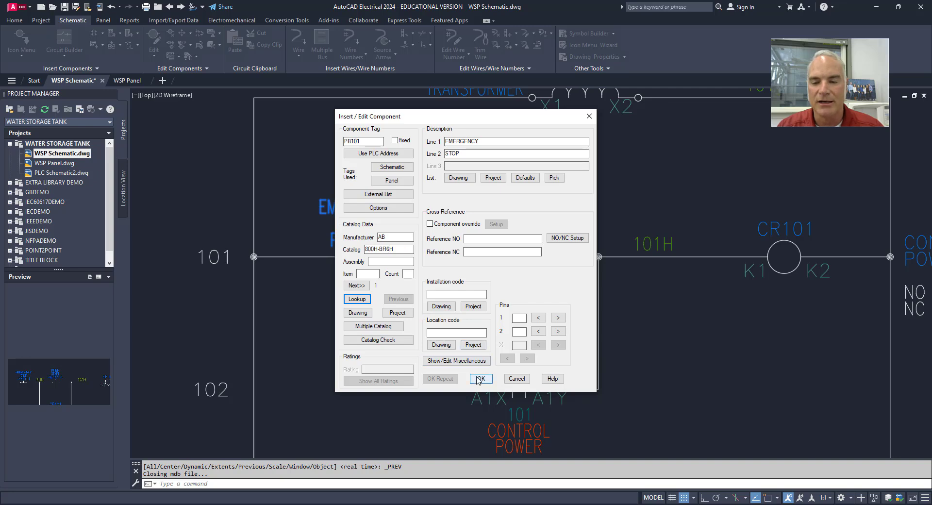
- Apply the PB101 catalog edit and defer the related panel component update to the project task list
left_click(431, 294)
key("Return")
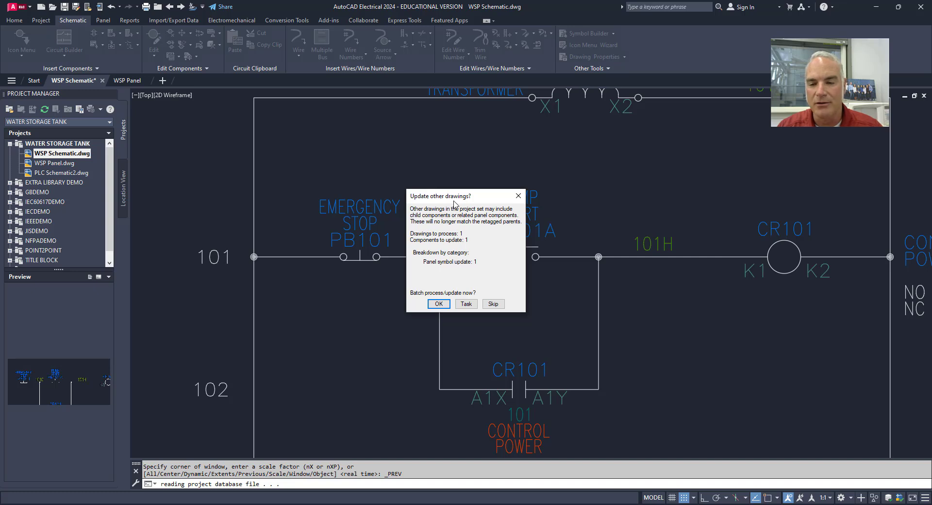
left_click(469, 306)
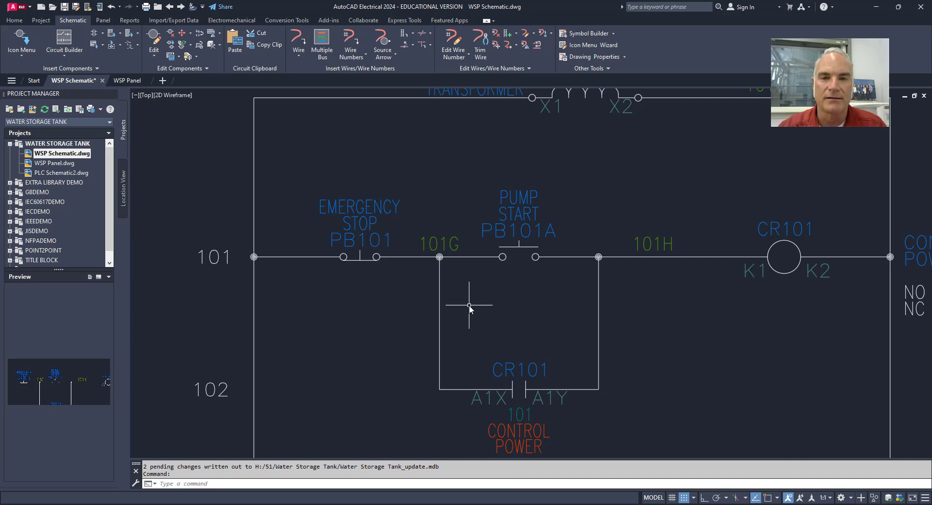
- Run all pending PB101 panel updates from the project task list, allowing the schematic drawing to be saved
type("task")
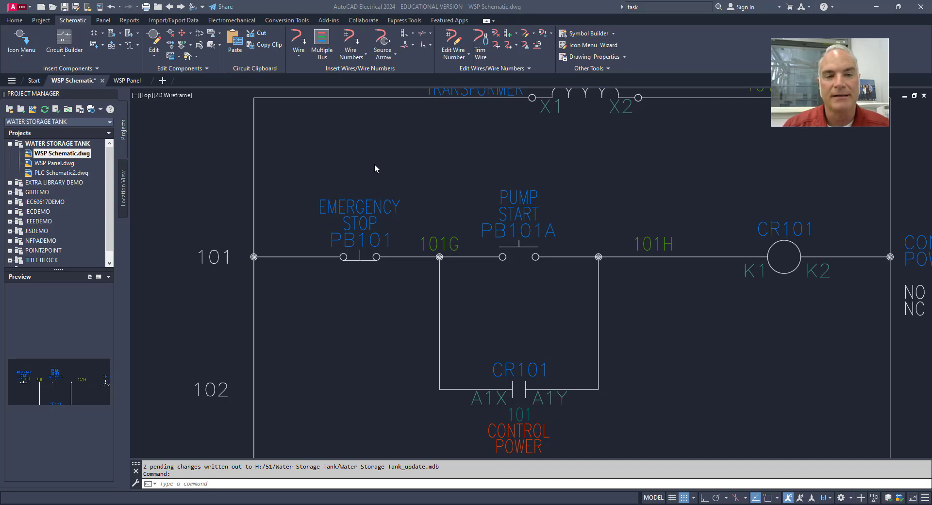
left_click(56, 111)
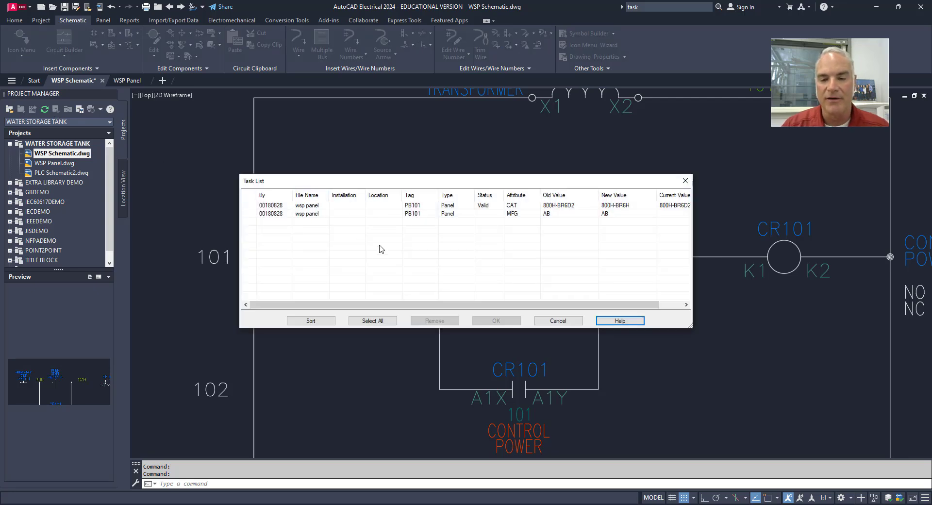
left_click(367, 320)
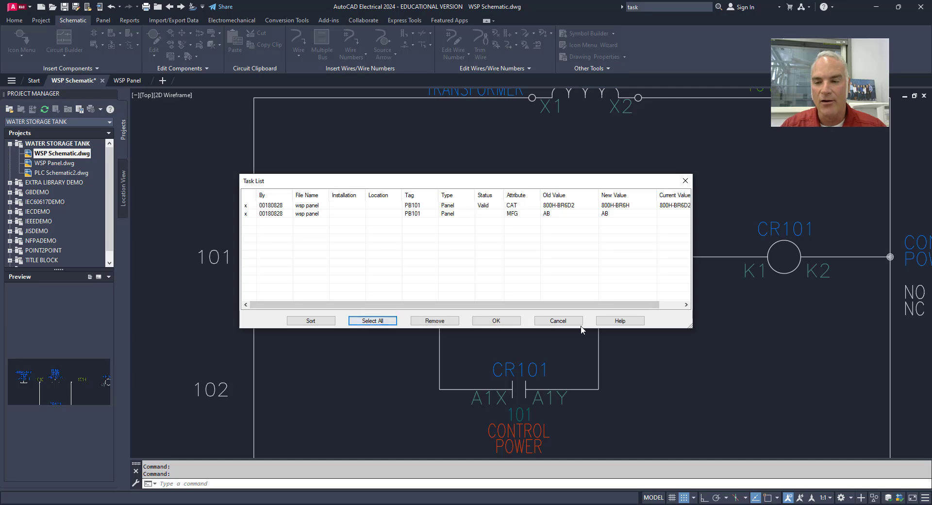
left_click(508, 322)
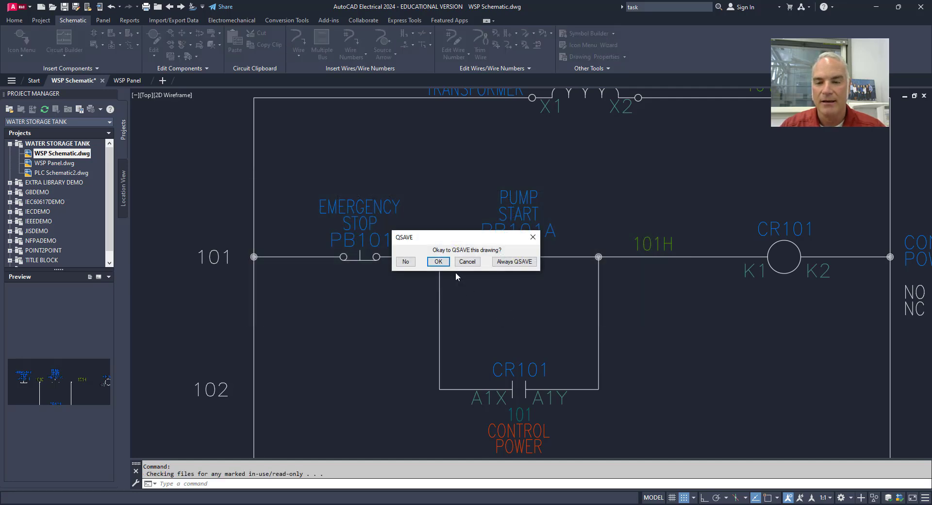
left_click(435, 263)
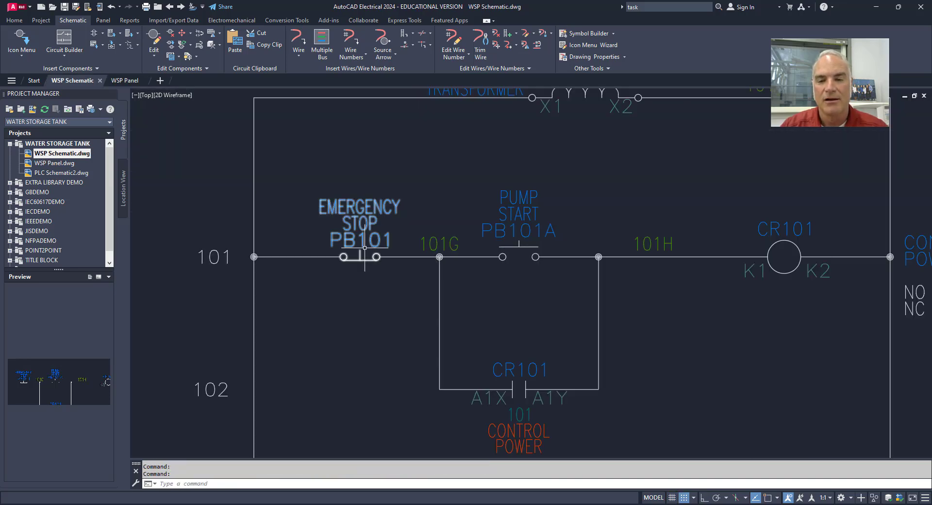
- Check the catalog number of the PB101 pushbutton footprint in the WSP Panel drawing
left_click(127, 81)
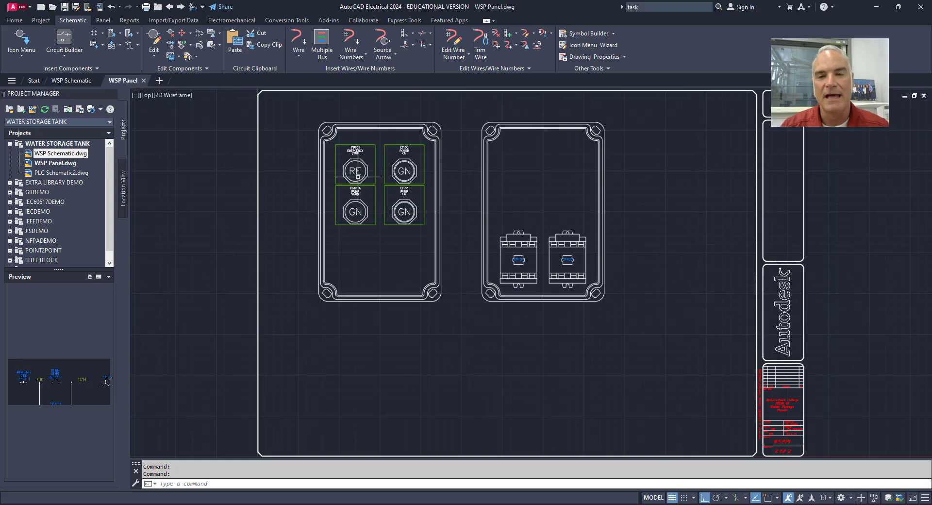
scroll(357, 176, "up", 5)
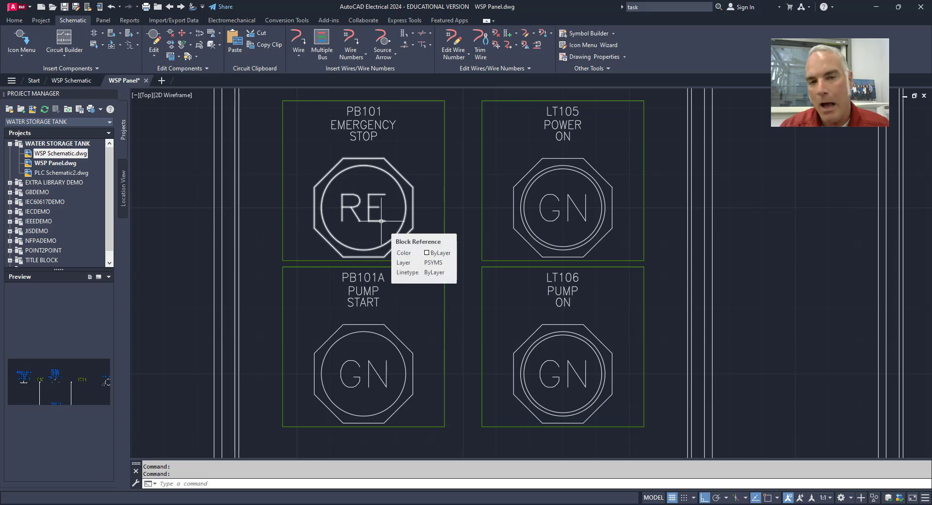
right_click(381, 169)
left_click(383, 141)
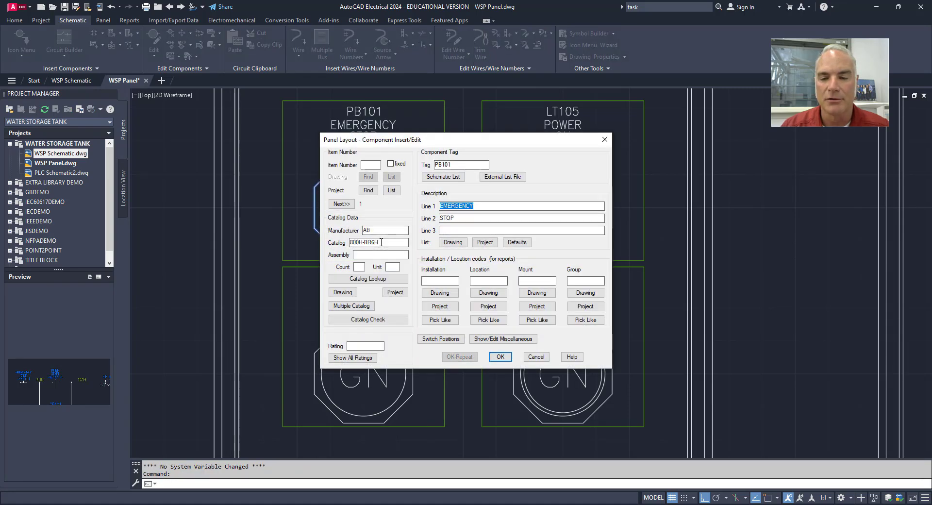
left_click(500, 356)
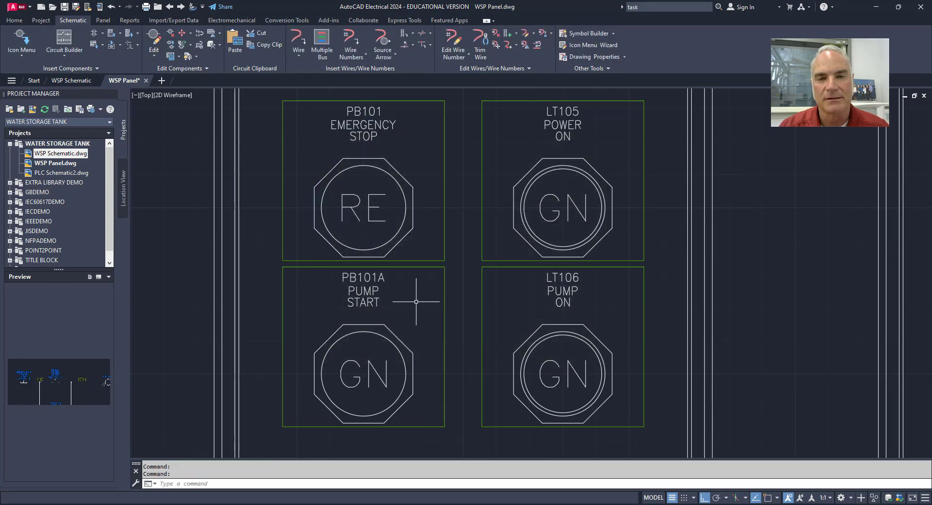